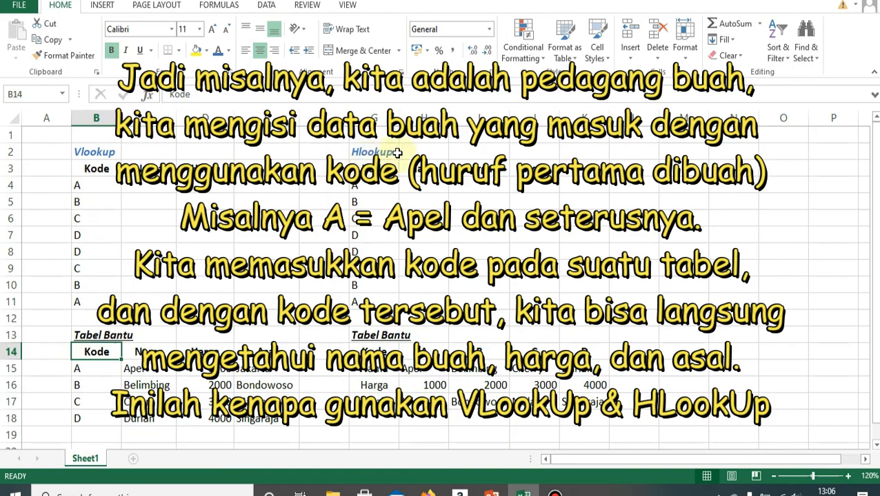
- Start a VLOOKUP formula in C4 with B4 as lookup value and the vertical helper table B14:E18 (buahvertikal) as table array
left_click(144, 190)
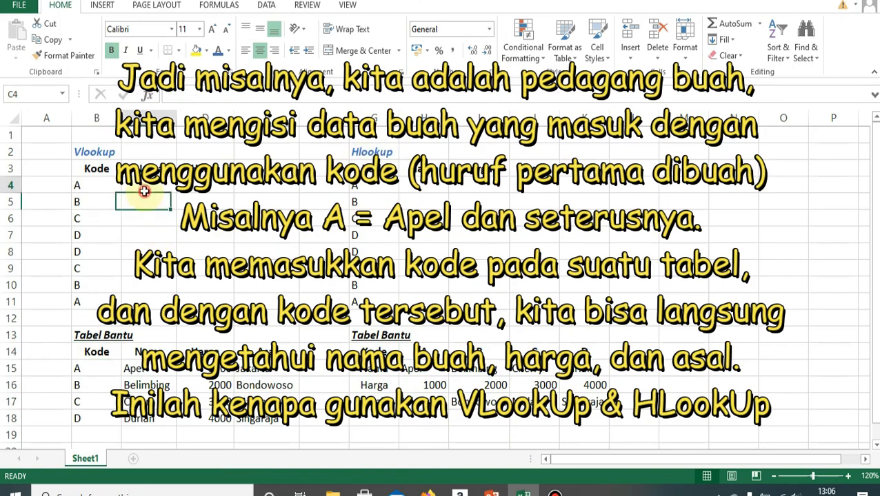
type("=")
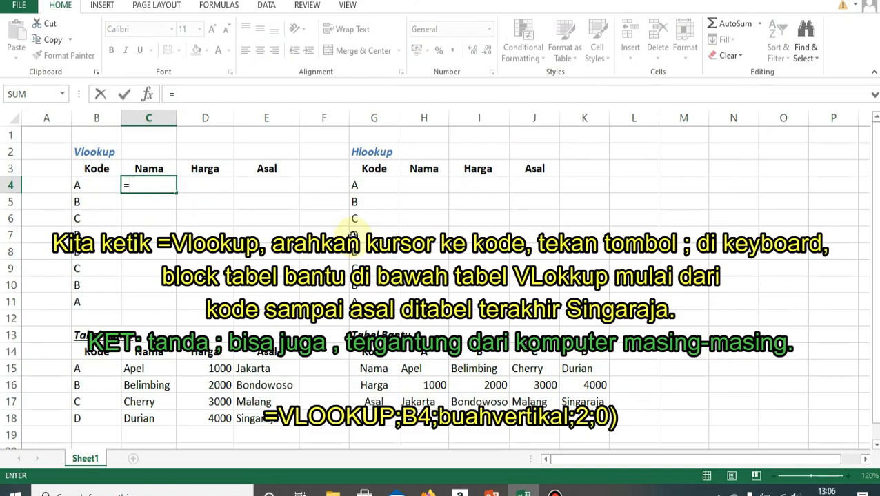
type("vloo")
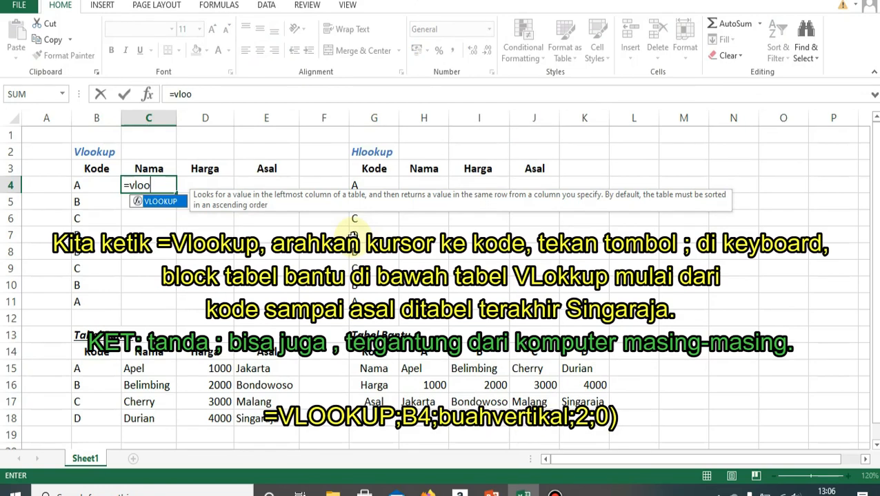
double_click(152, 201)
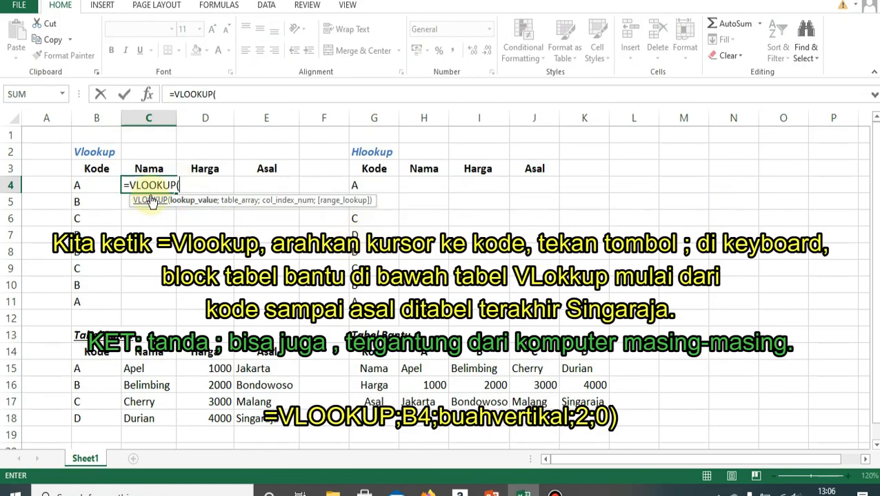
left_click(101, 185)
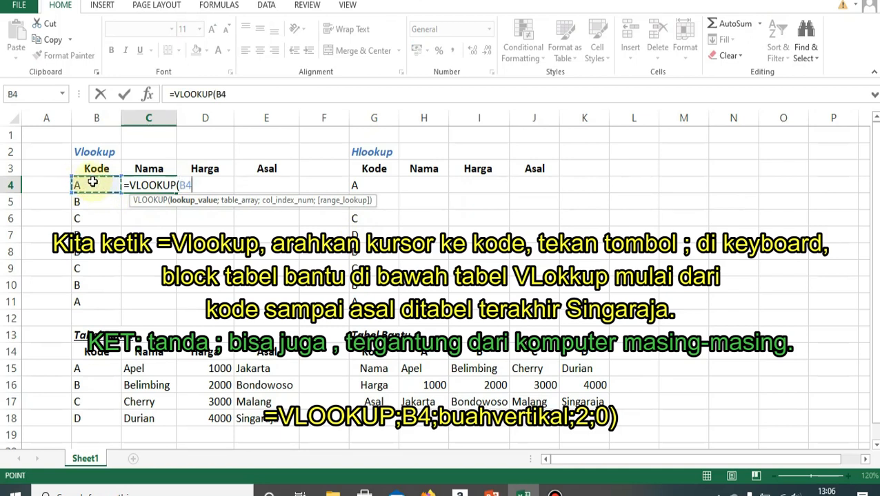
type(";")
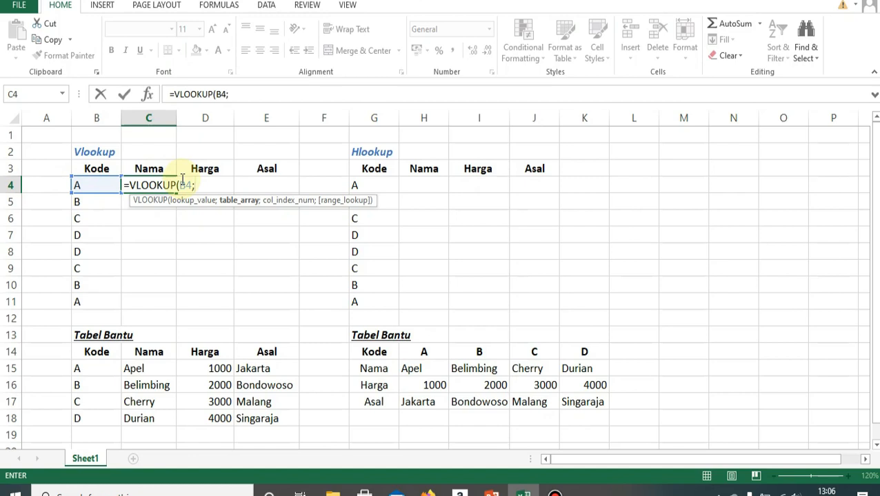
left_click_drag(83, 352, 252, 418)
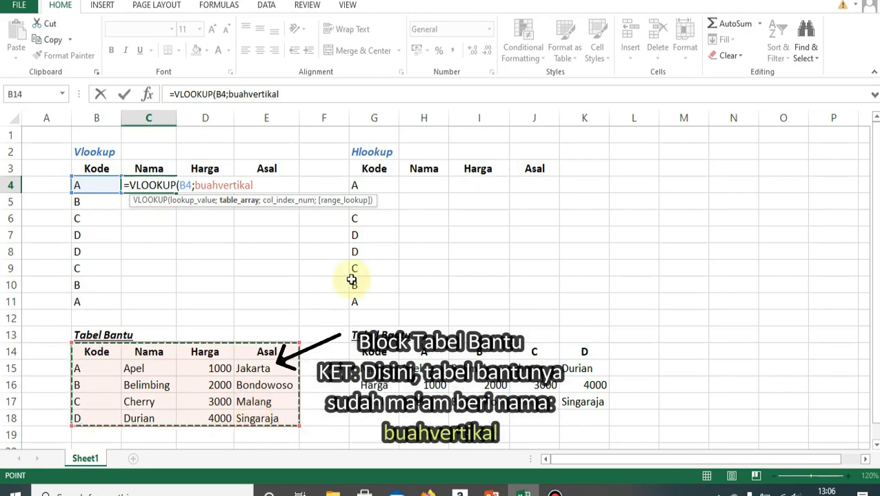
- Complete the Nama formula with column index 2 and range lookup 0, and fill it down to C11
type(";2")
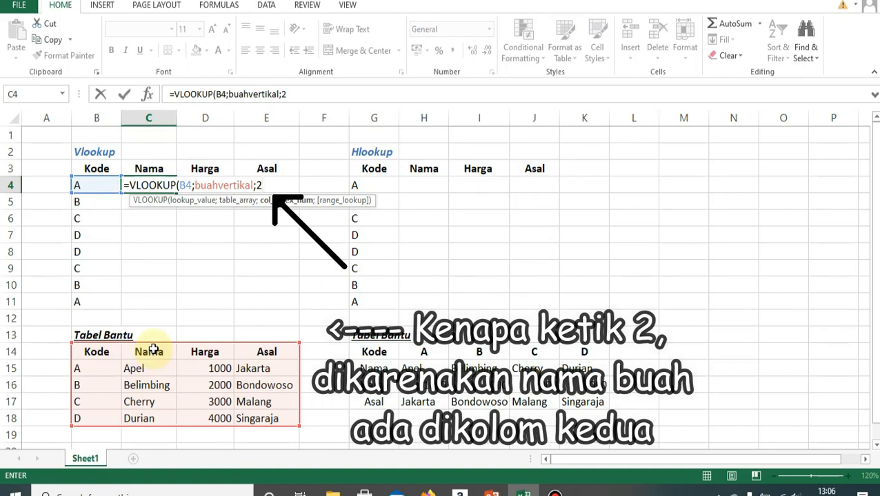
type(";0")
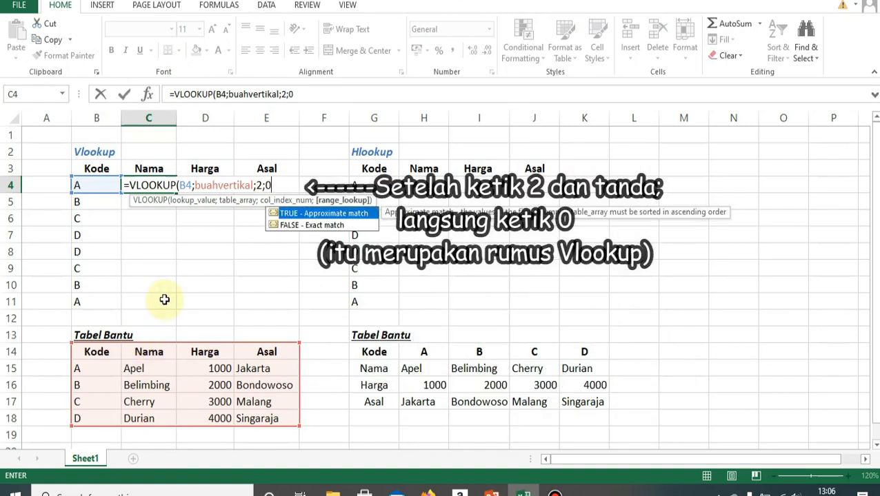
type(")")
key("Return")
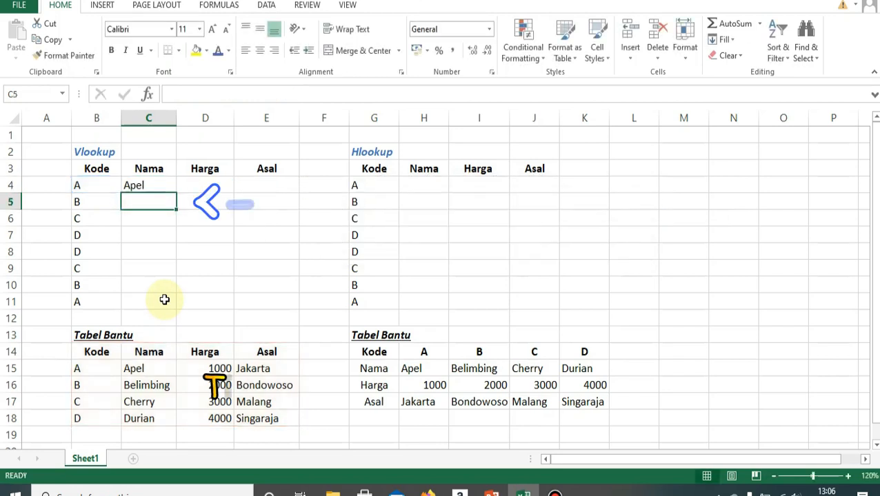
left_click(142, 183)
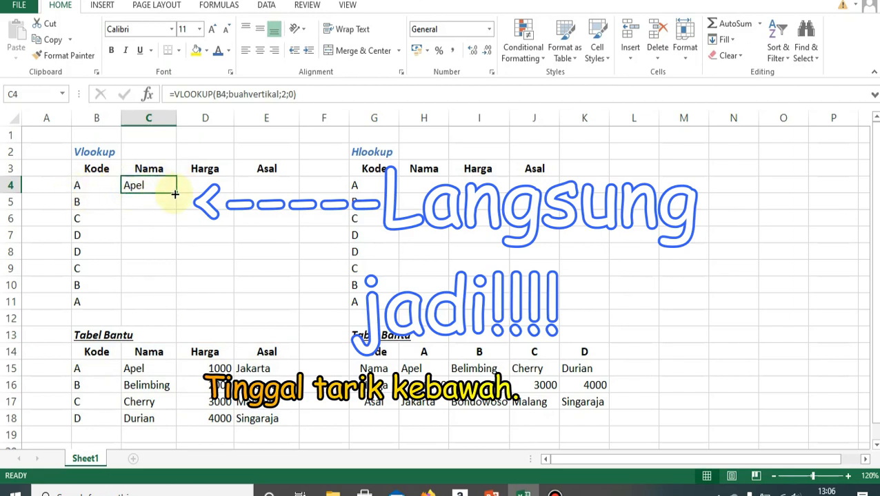
left_click_drag(176, 195, 165, 309)
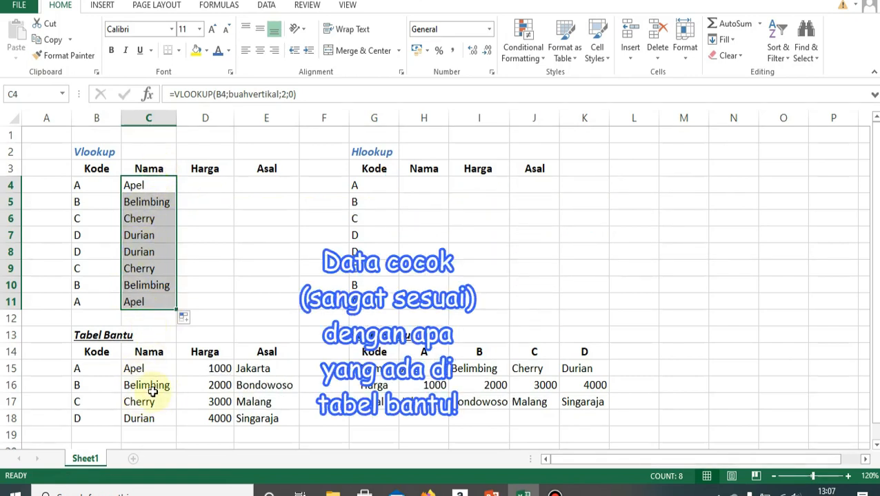
- Start a VLOOKUP formula in D4 with B4 as lookup value and the named range buahvertikal as table array
left_click(220, 186)
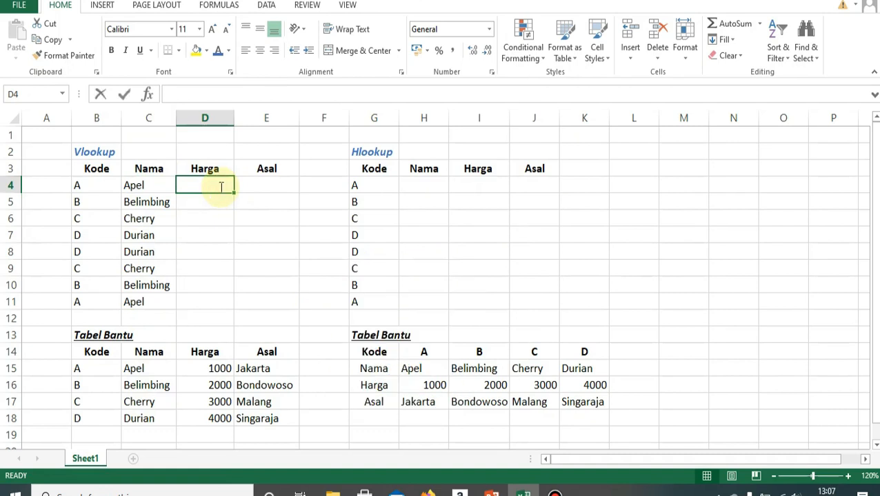
type("=vloo")
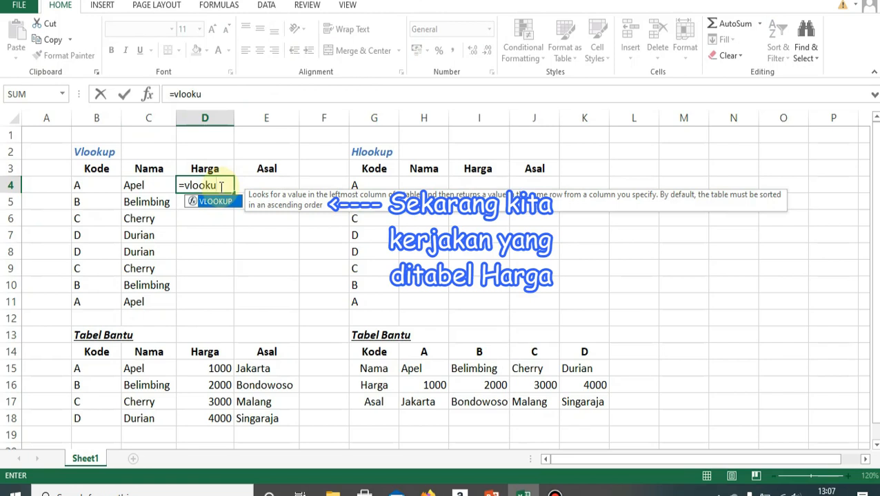
type("ku")
key("Tab")
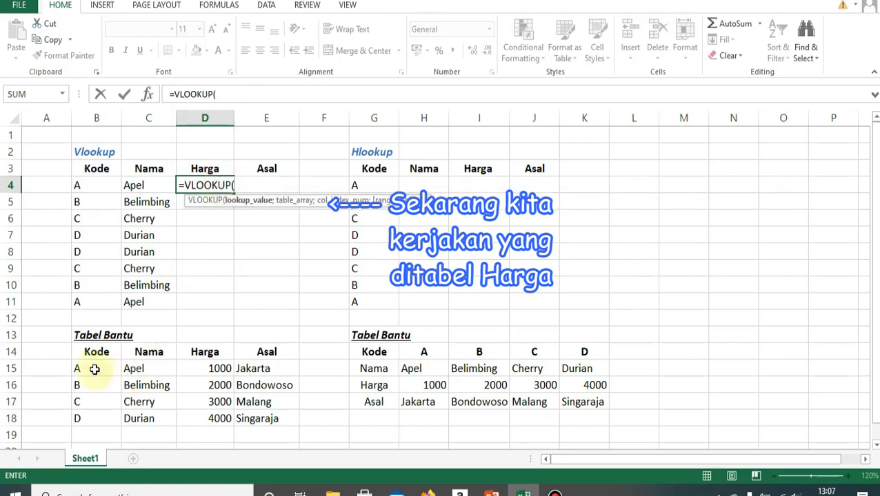
left_click_drag(83, 355, 190, 396)
left_click_drag(190, 396, 245, 418)
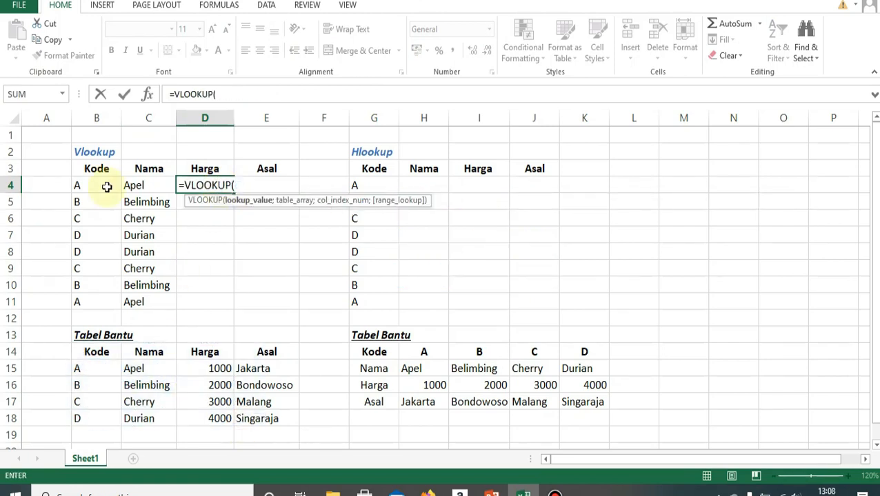
left_click(107, 187)
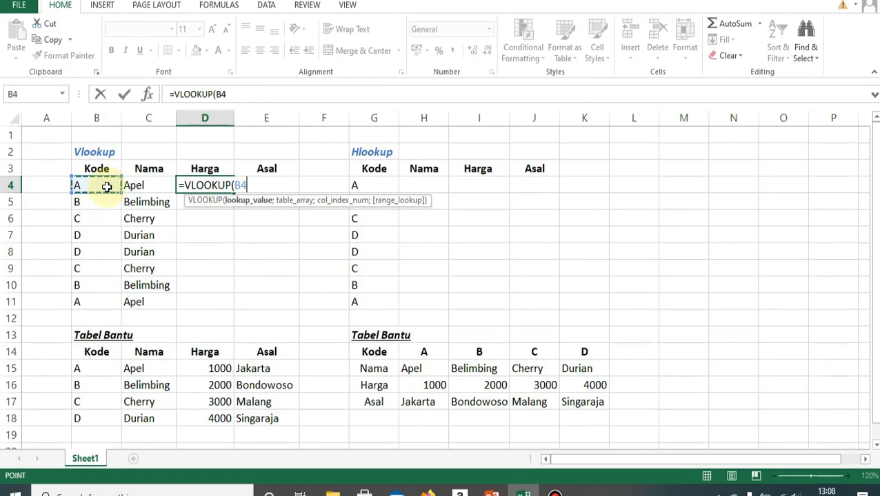
type(";bu")
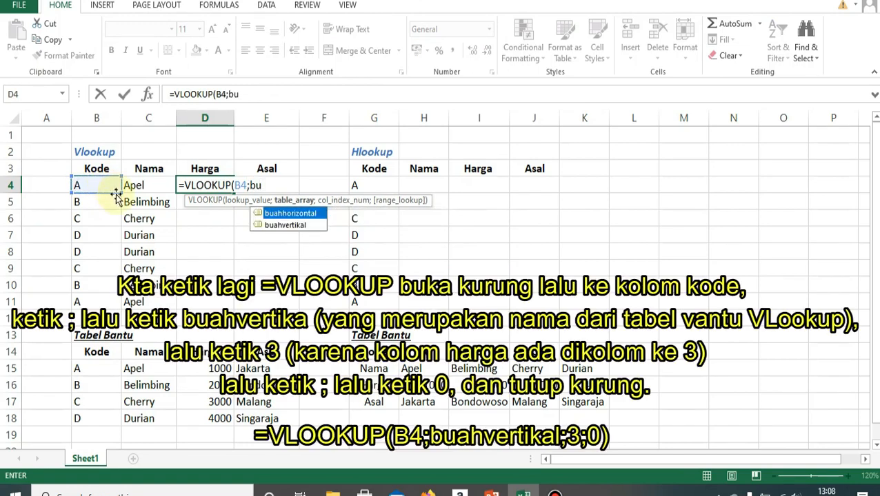
left_click(313, 226)
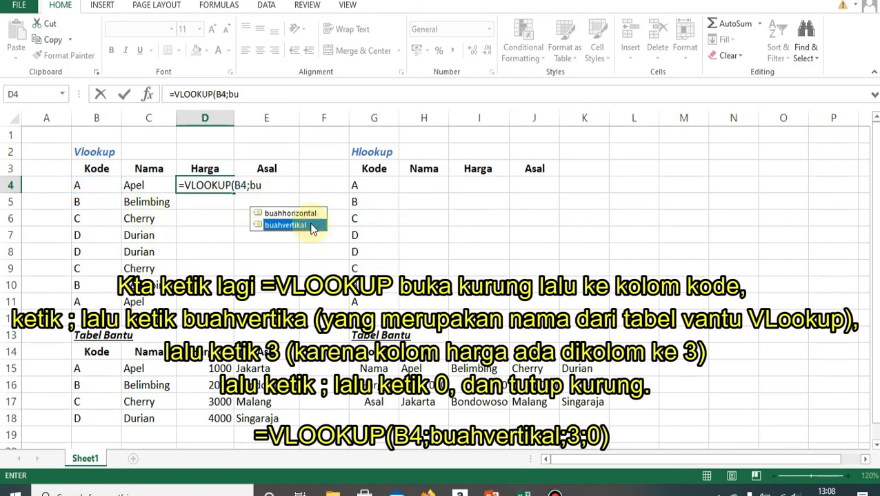
double_click(310, 224)
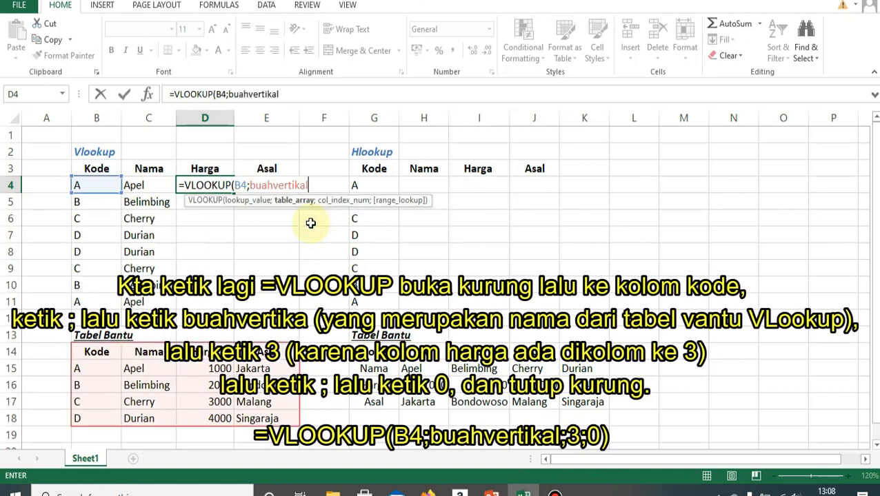
- Complete the Harga formula with column index 3 and range lookup 0, and fill it down to D11
type(";")
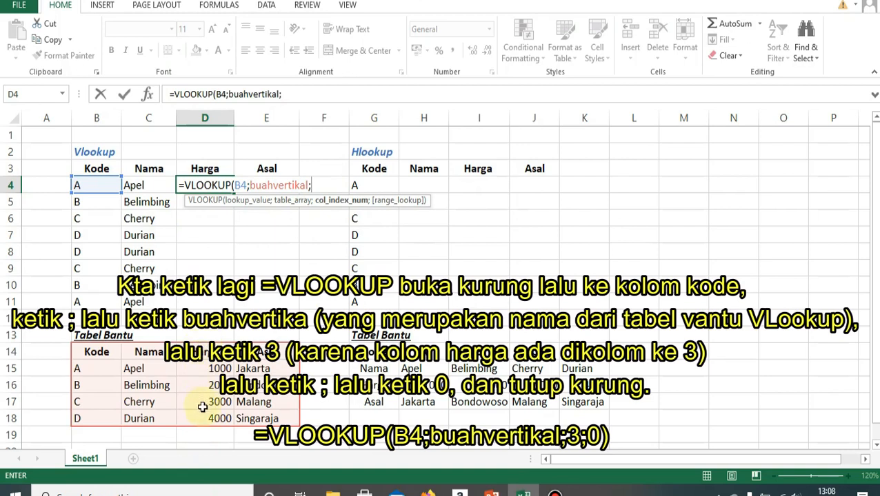
type("3")
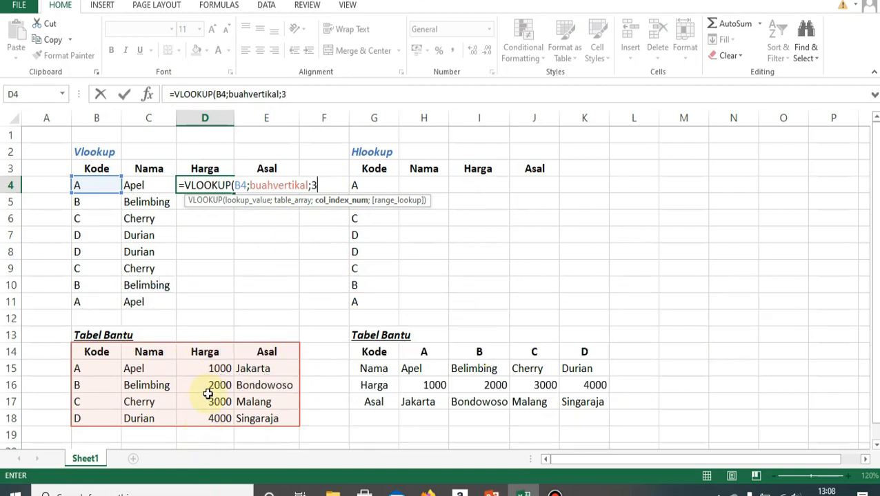
type(";")
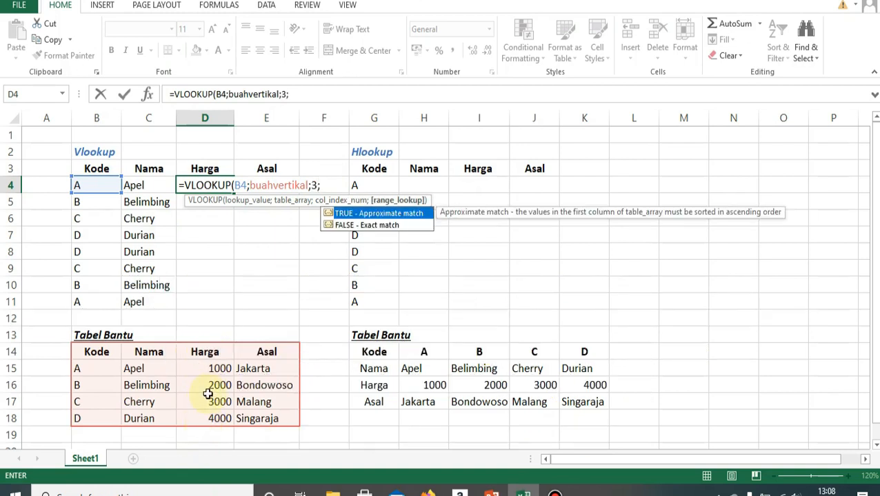
type("0)")
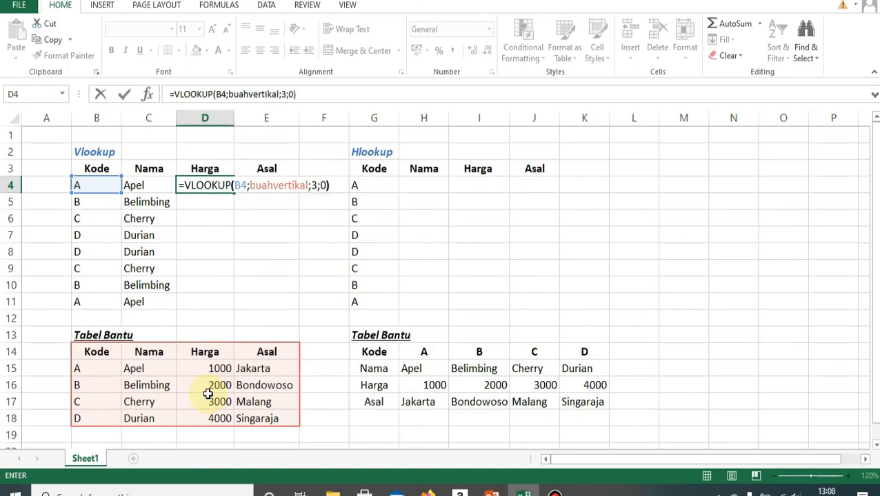
key("Return")
left_click(208, 186)
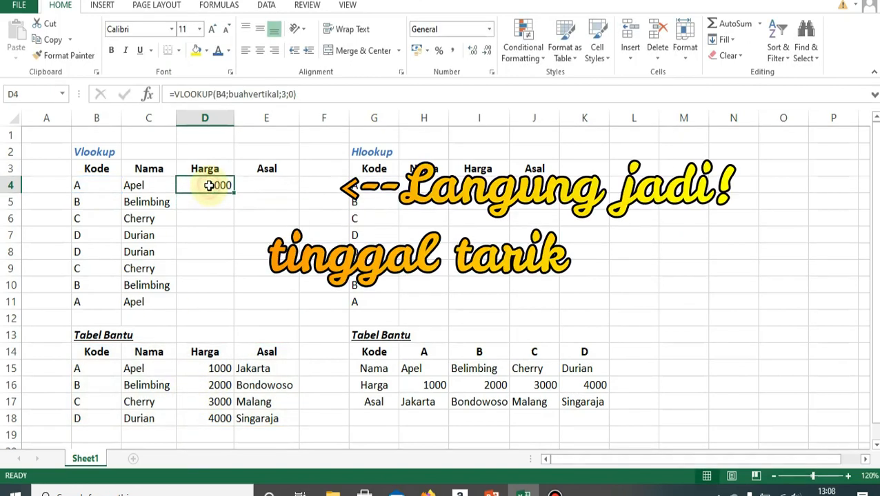
left_click_drag(233, 193, 236, 311)
- Start a VLOOKUP formula in E4 with B4 as lookup value and the helper table B14:E18 (buahvertikal) as table array
left_click(275, 185)
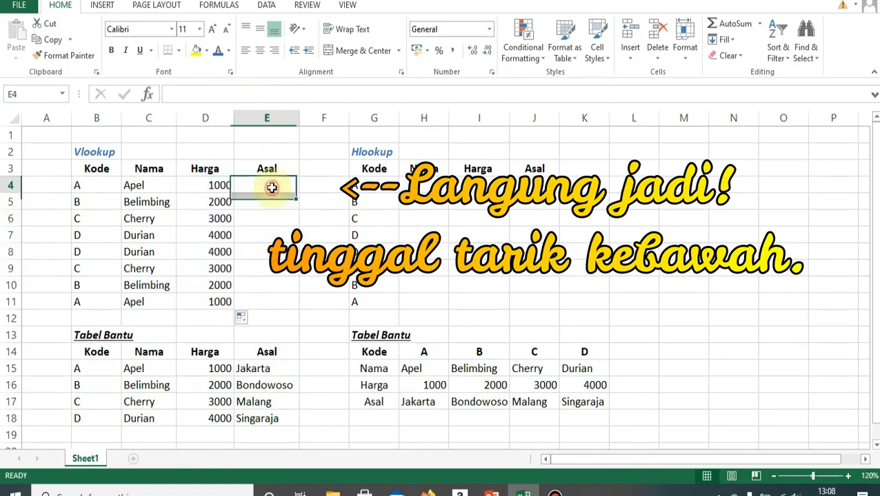
type("=")
left_click(102, 186)
key("BackSpace")
key("BackSpace")
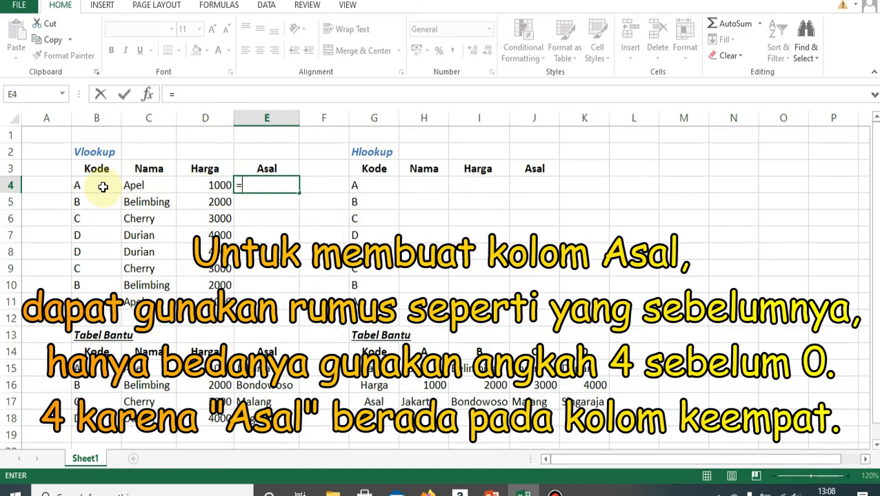
type("vlooku")
key("Tab")
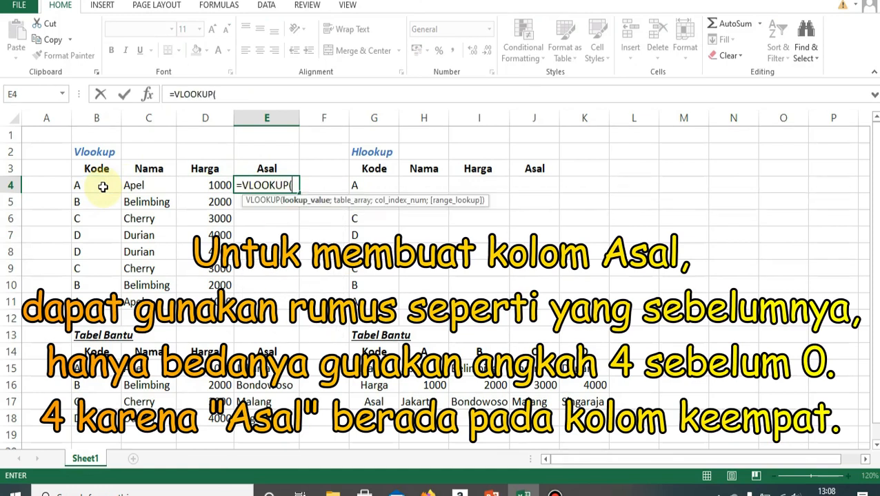
left_click(90, 186)
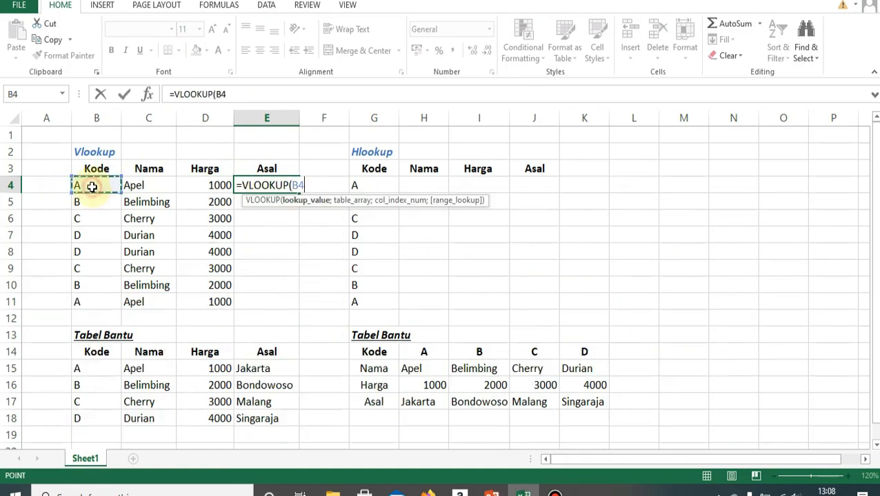
type(";")
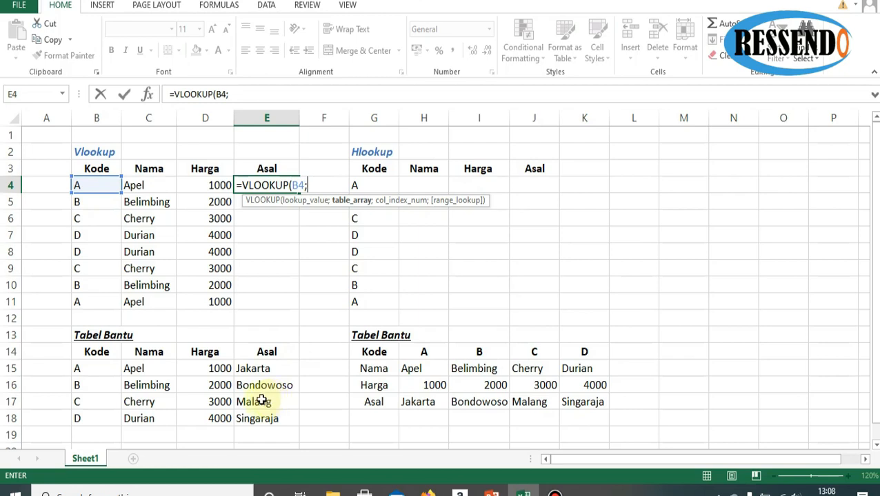
left_click_drag(96, 352, 268, 419)
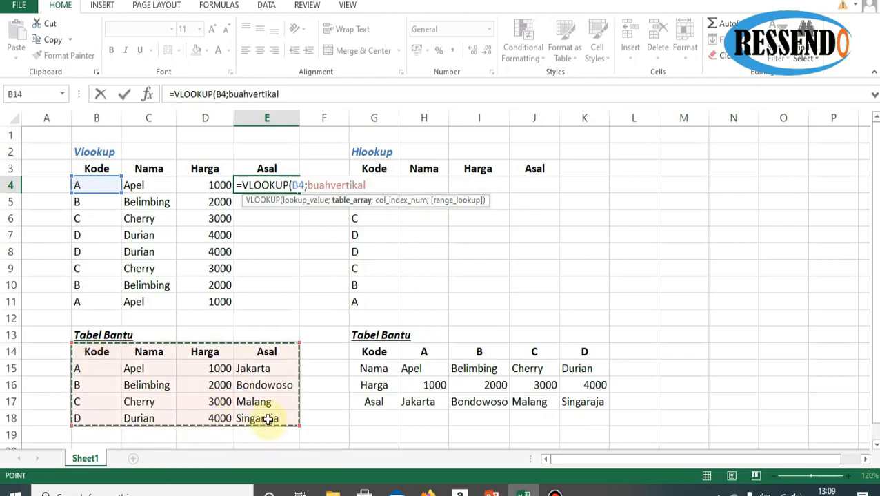
- Complete the Asal formula with column index 4 and range lookup 0, and fill it down to E11
type(";4;")
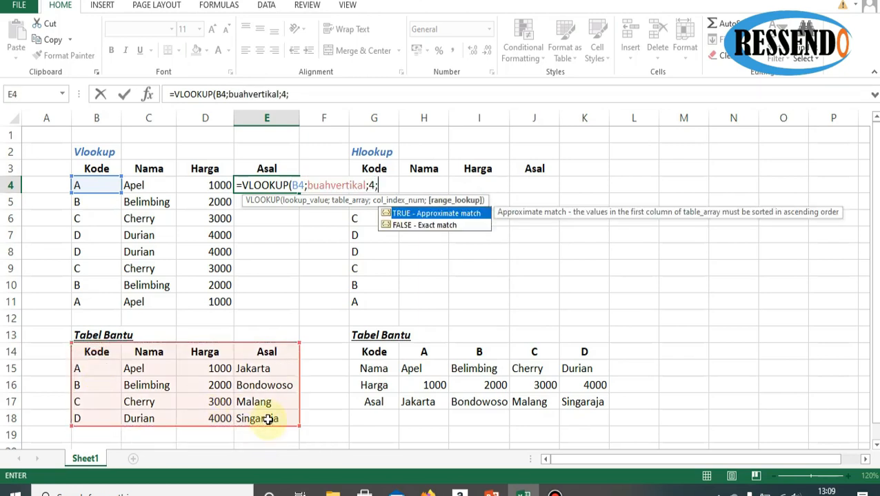
type("0")
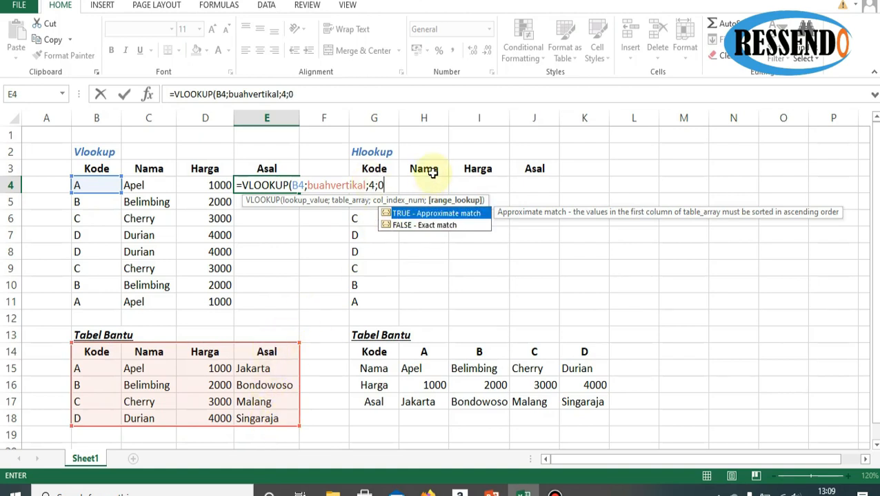
type(")")
key("Return")
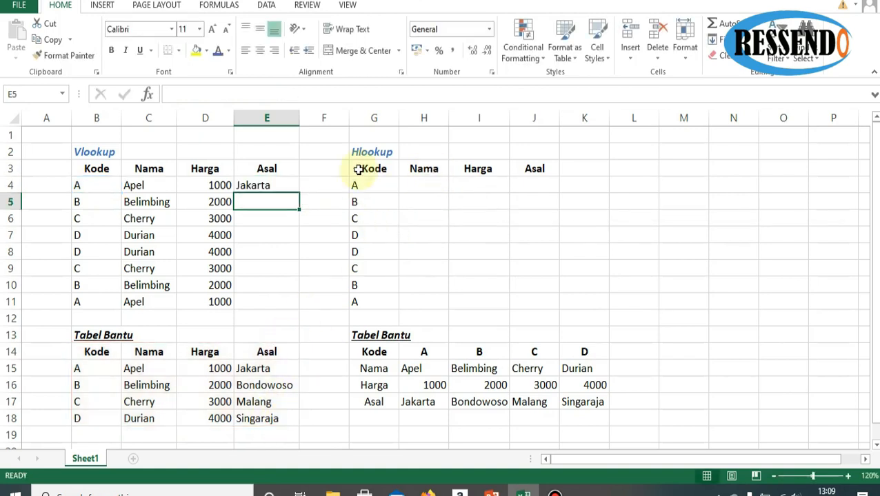
left_click(291, 189)
left_click_drag(294, 191, 283, 304)
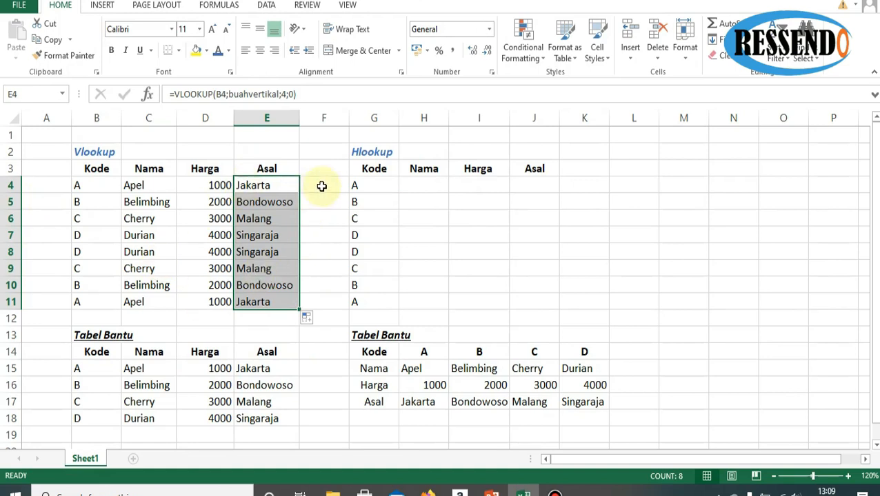
- Start an HLOOKUP formula in H4 with G4 as lookup value and the helper table G14:K17 (buahhorizontal) as table array
left_click(433, 183)
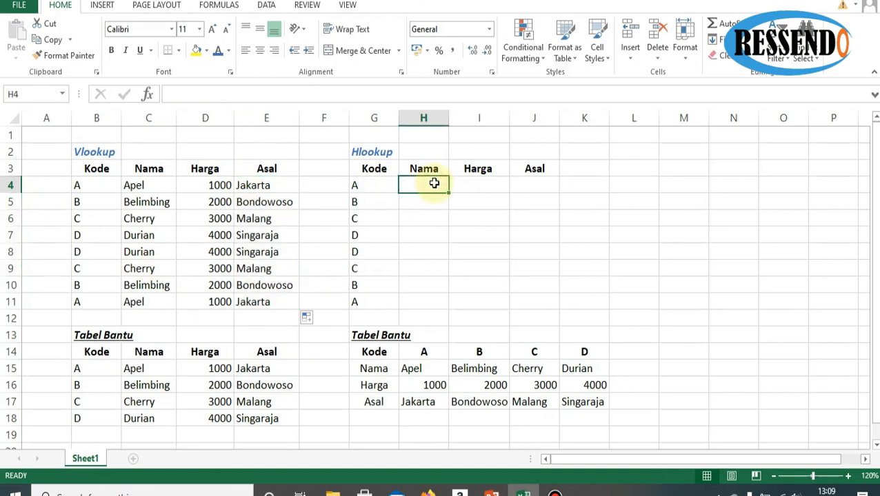
type("=hl")
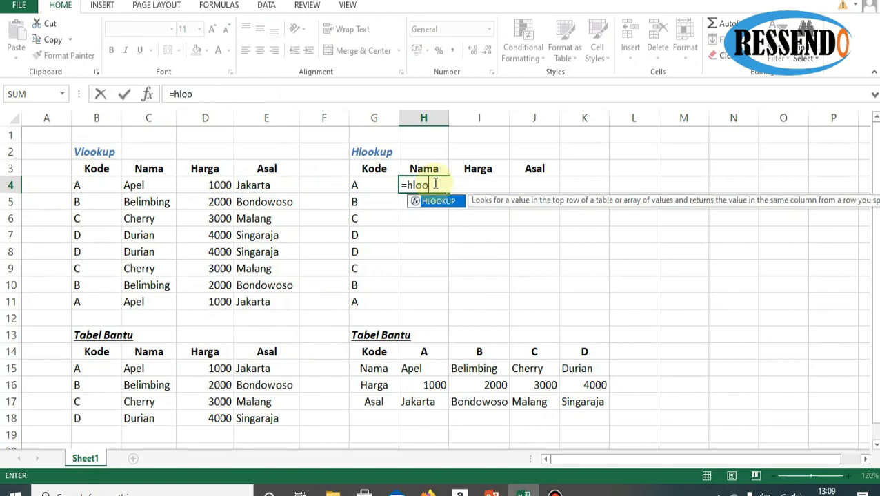
type("oo")
key("Tab")
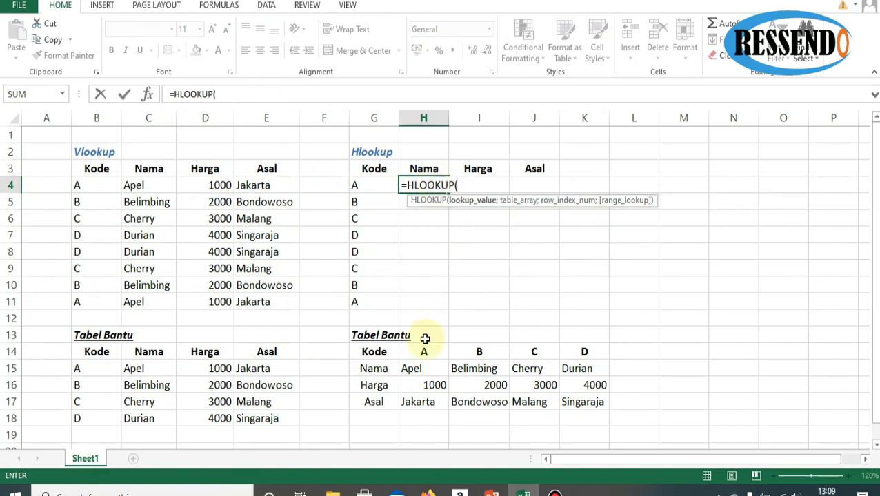
left_click_drag(381, 353, 585, 402)
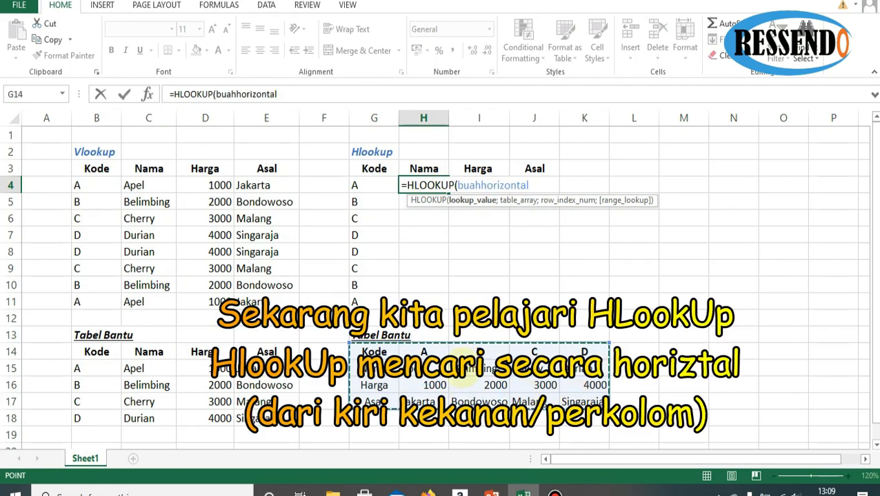
type(";")
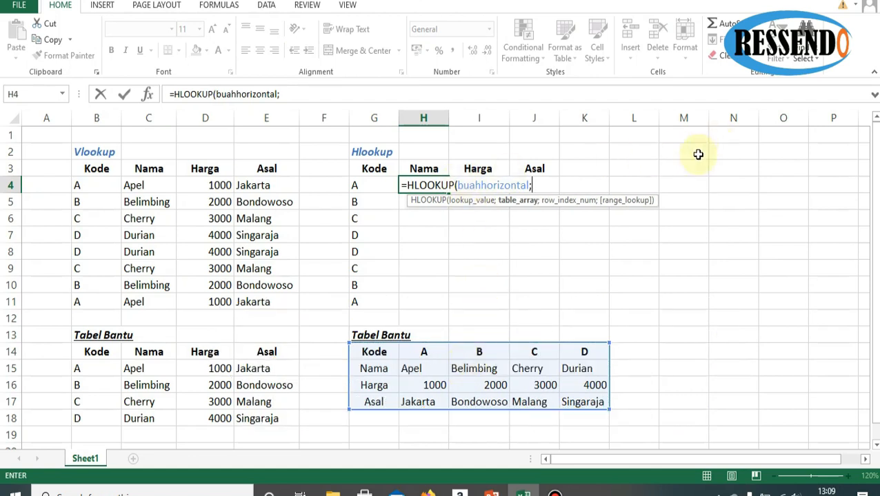
left_click(458, 185)
left_click(378, 183)
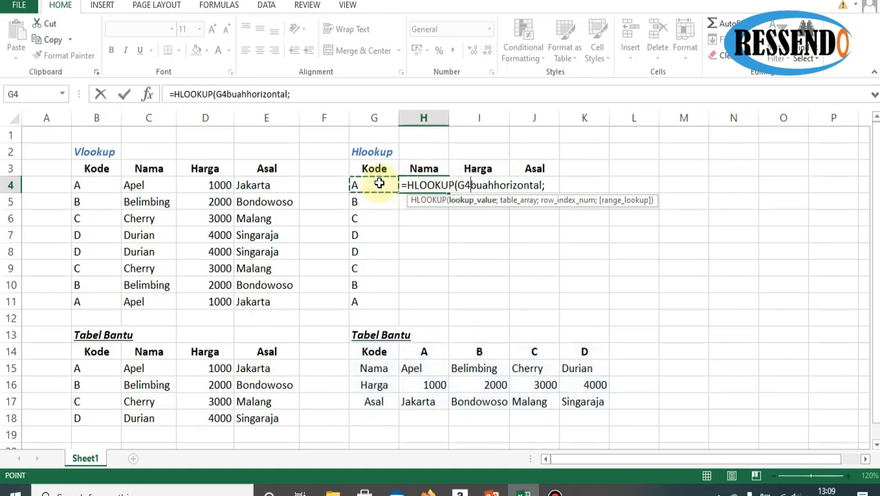
type(";")
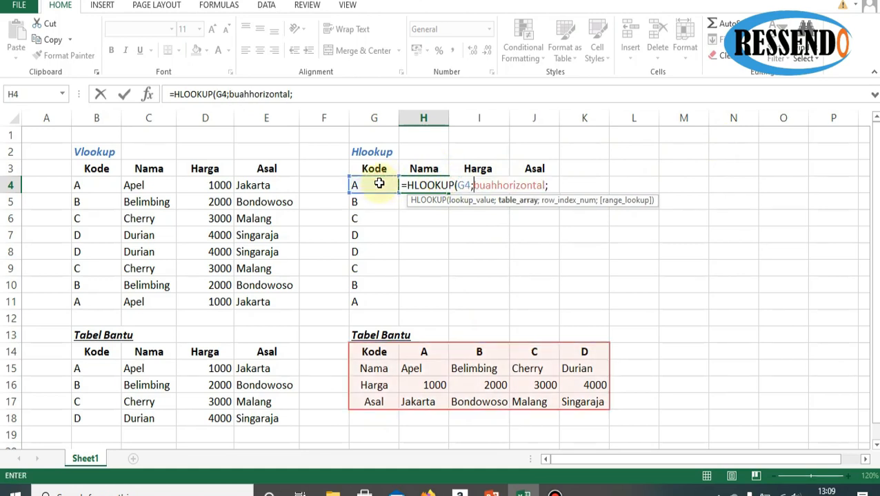
- Complete the HLOOKUP table's Nama formula with row index 2 and range lookup 0, and fill it down to H11
left_click(551, 184)
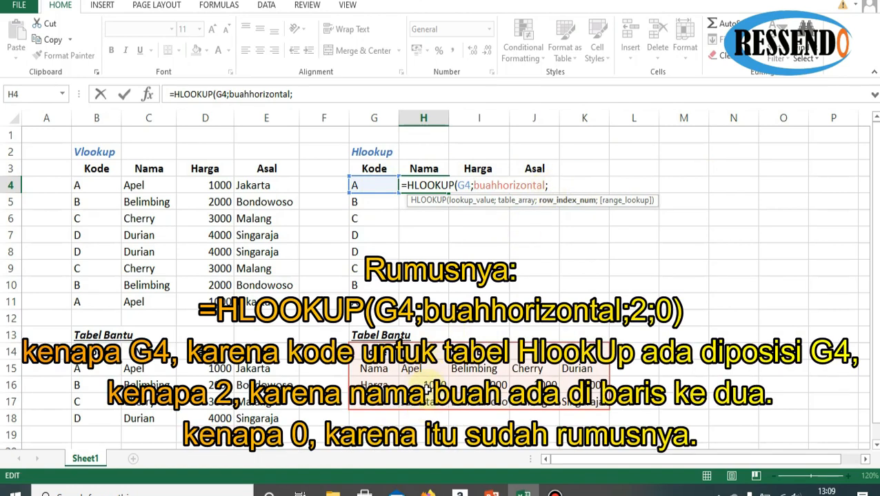
type("2;")
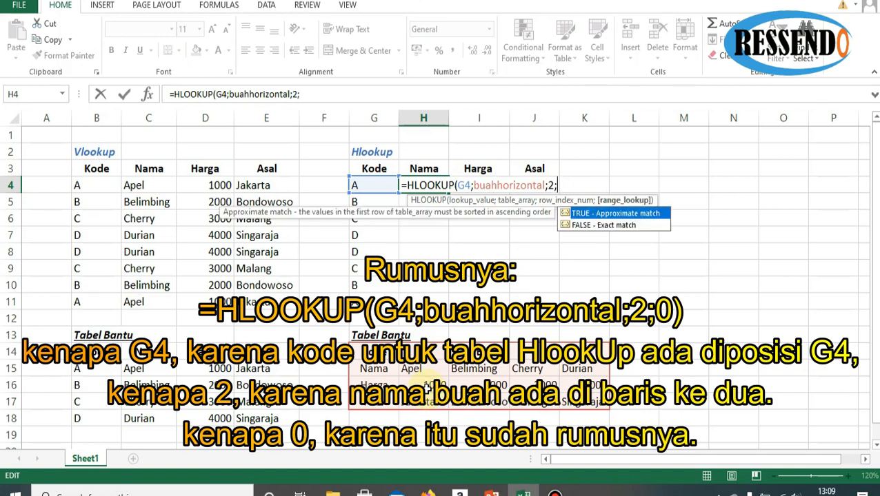
type("0)")
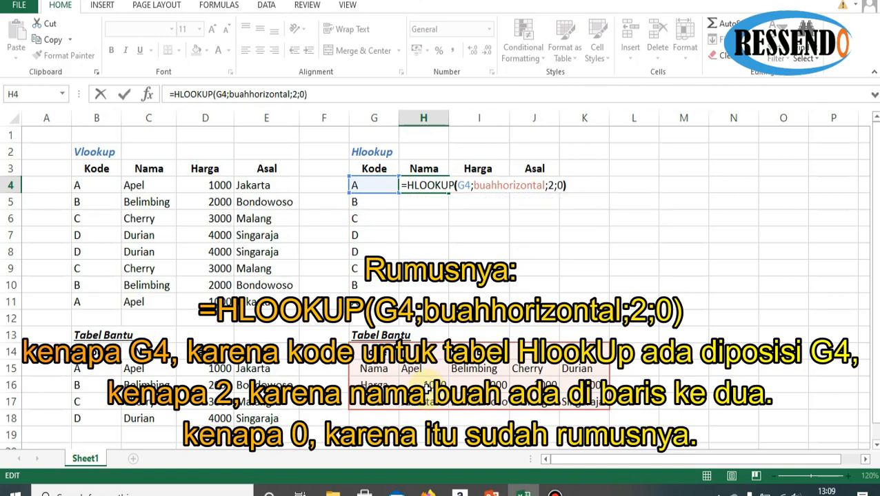
key("Return")
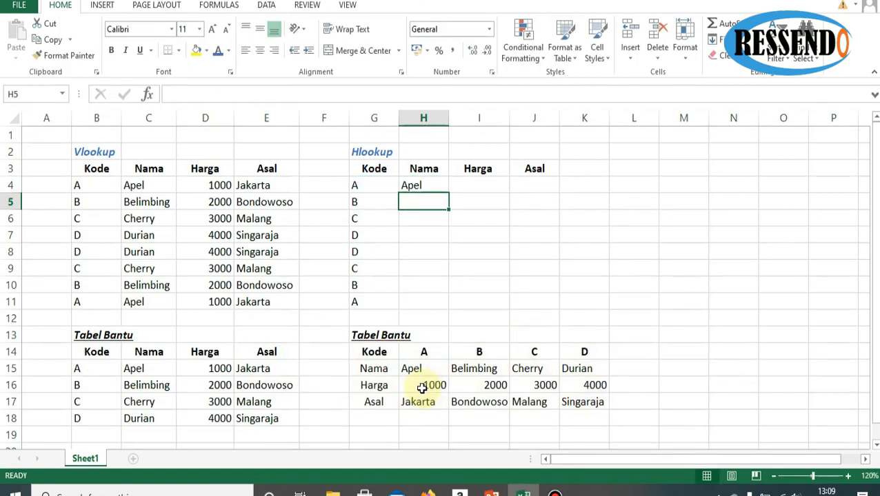
left_click(428, 188)
left_click_drag(448, 194, 428, 304)
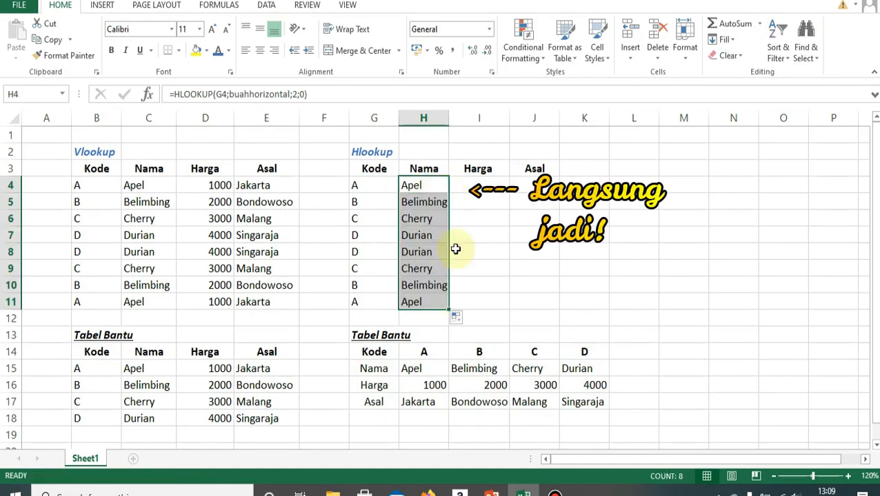
- Start an HLOOKUP formula in I4 with G4 as lookup value and the helper table G14:K17 (buahhorizontal) as table array
left_click(484, 185)
type("=")
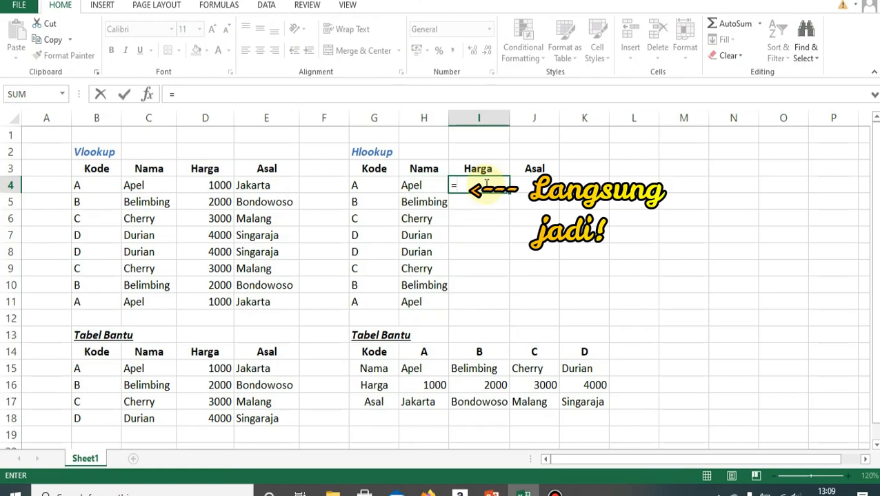
type("hlookup(")
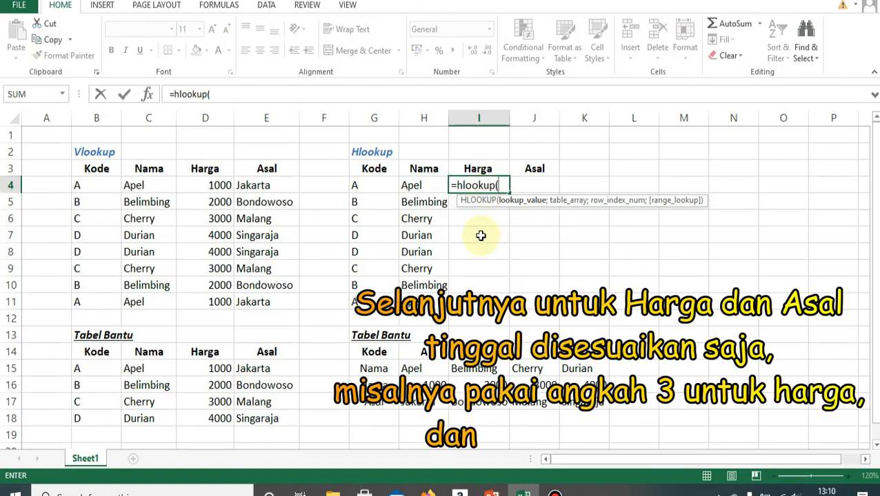
left_click(357, 188)
type(";")
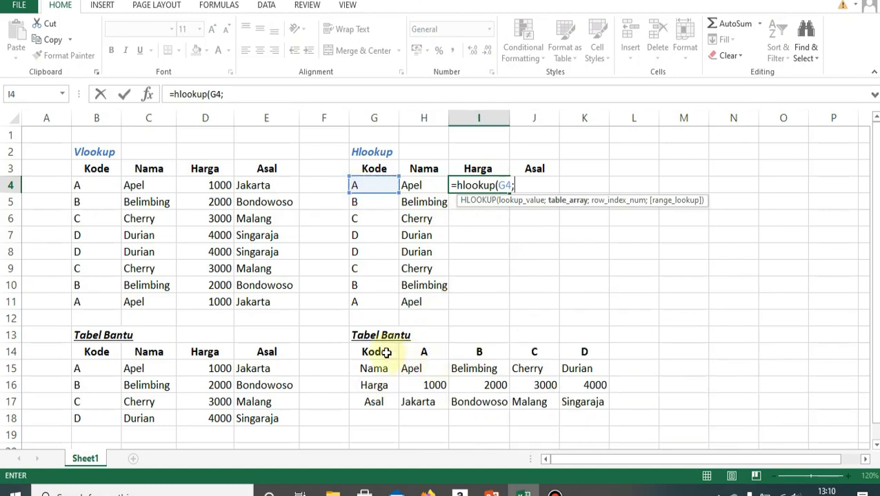
left_click(386, 353)
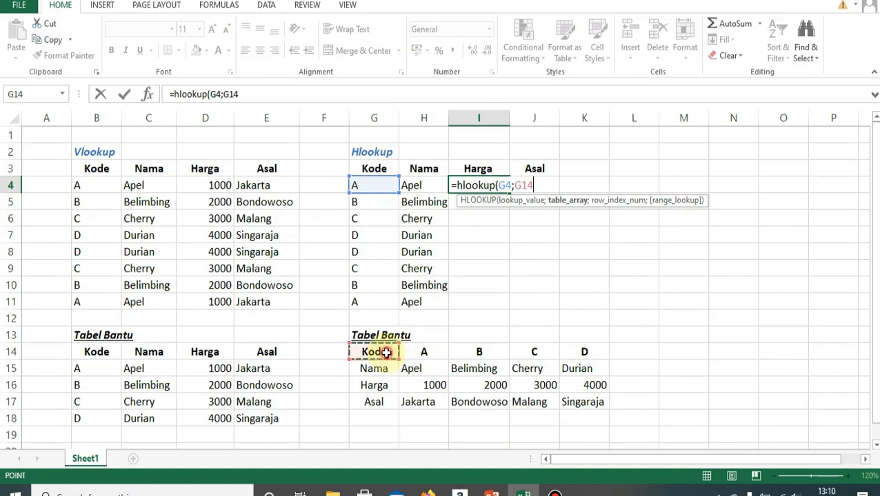
left_click_drag(386, 353, 583, 403)
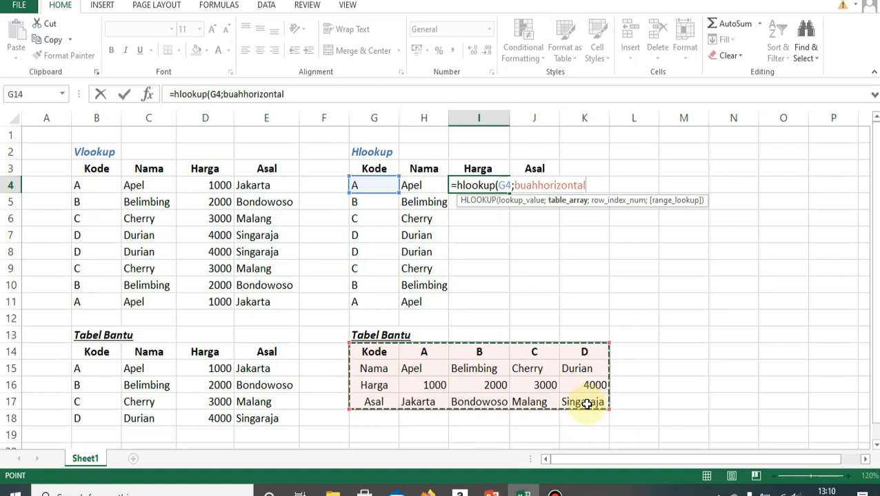
type(";")
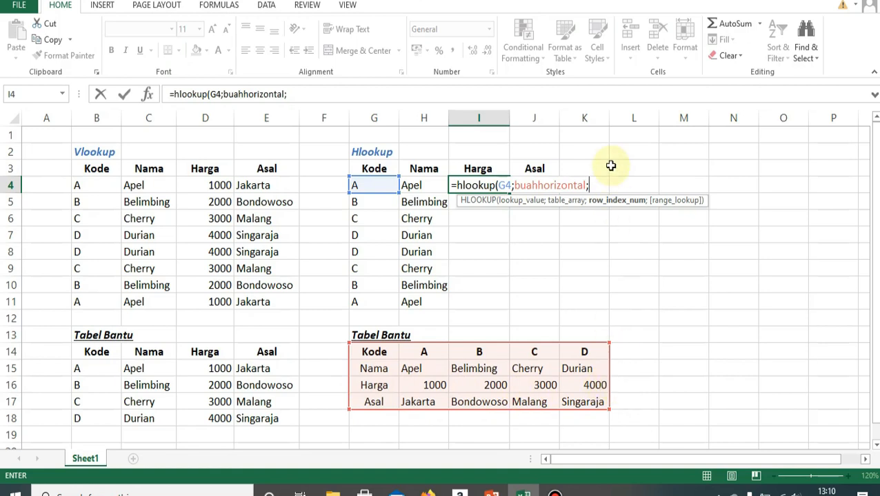
- Complete the HLOOKUP table's Harga formula with row index 3 and range lookup 0, and fill it down to I11
type(";0)")
key("Return")
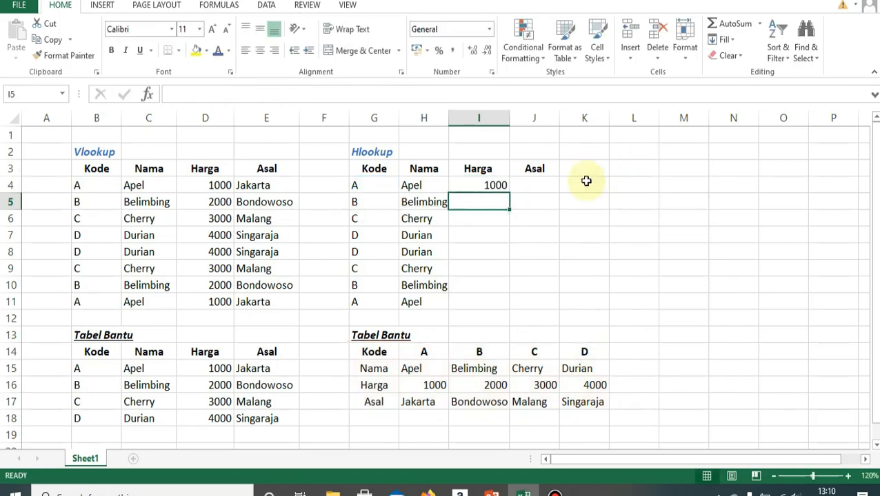
left_click(503, 191)
left_click_drag(509, 192, 491, 308)
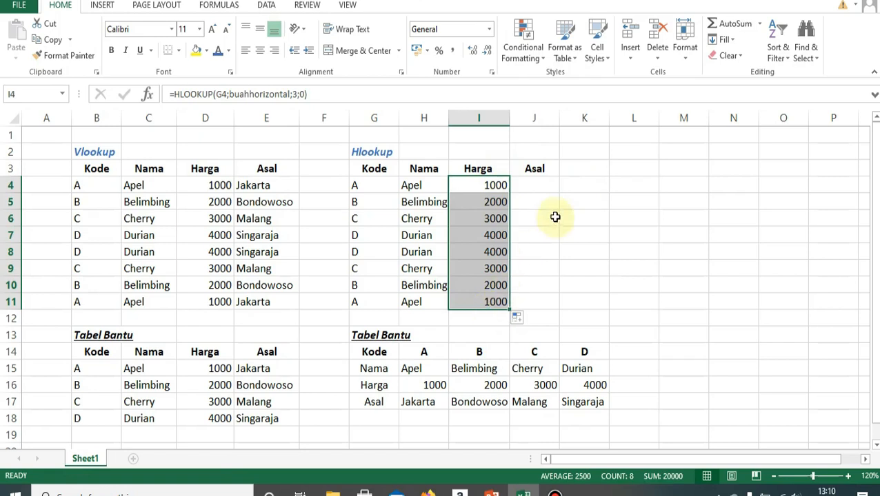
- Start an HLOOKUP formula in J4 with G4 as lookup value and the helper table G14:K17 (buahhorizontal) as table array
left_click(545, 186)
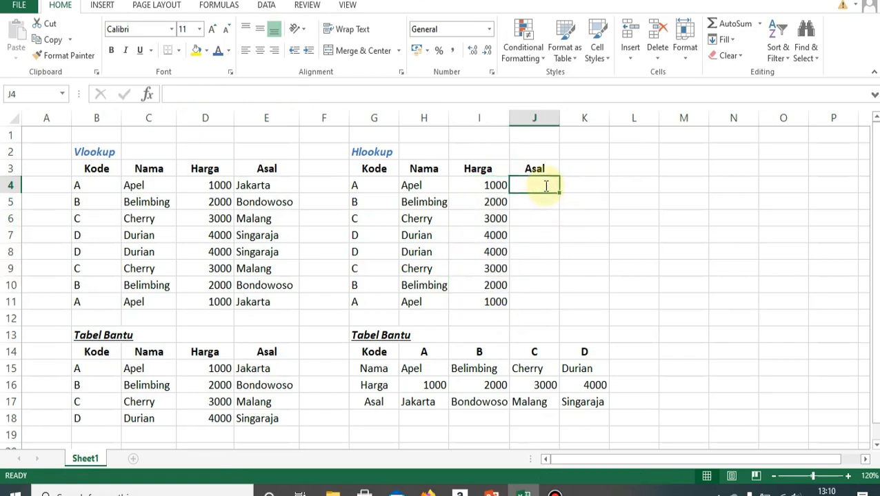
type("=h")
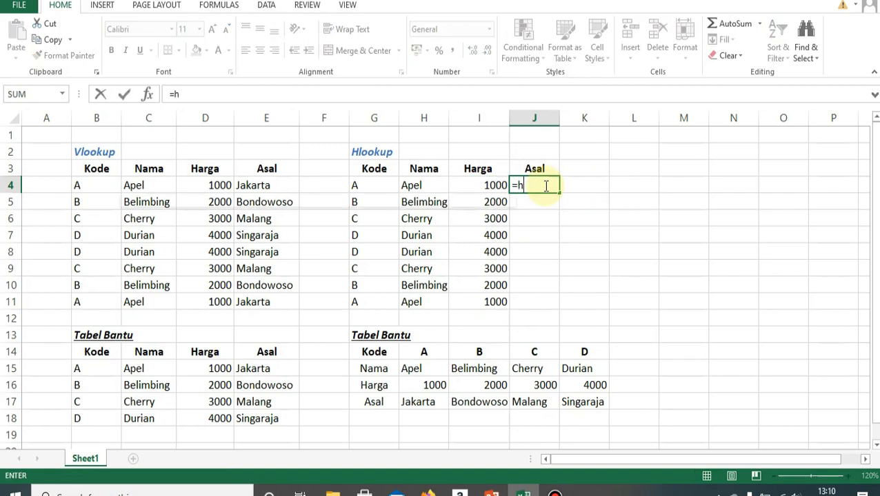
type("lookup(")
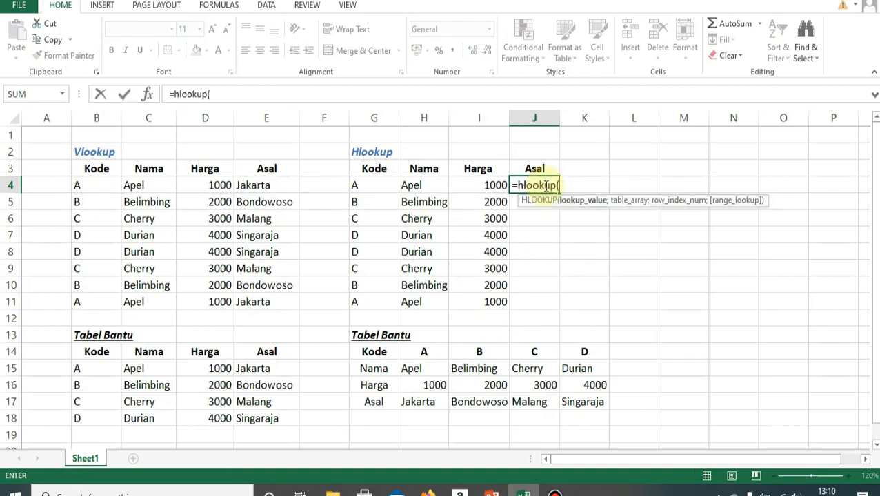
left_click(389, 187)
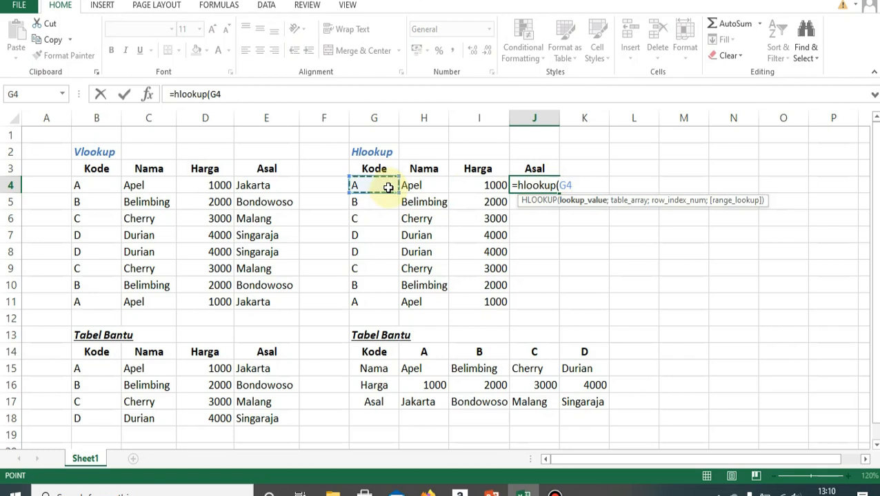
type(";")
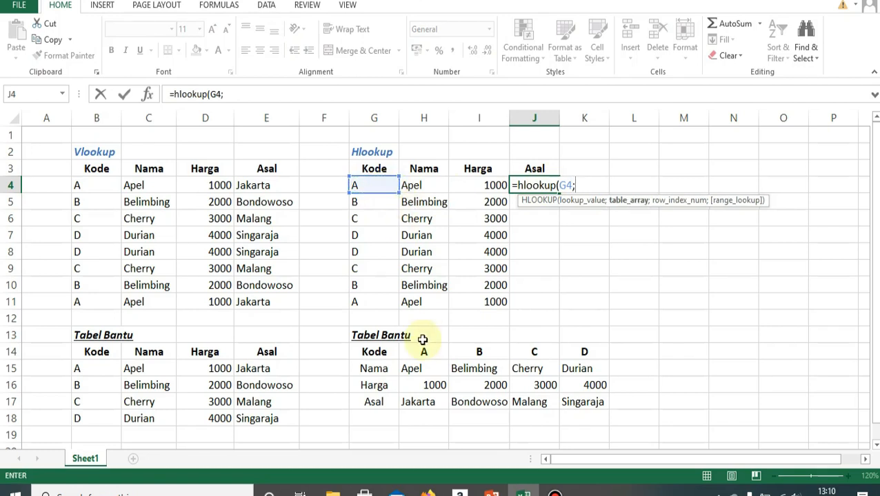
left_click(500, 402)
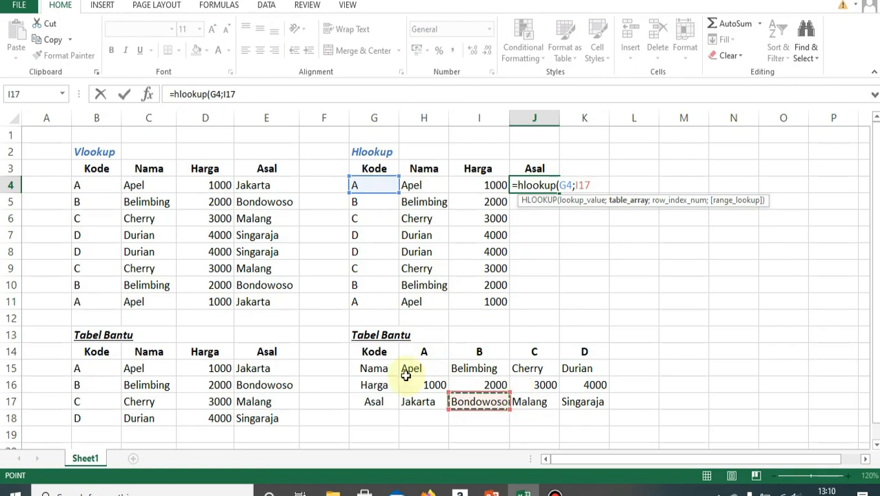
left_click_drag(373, 353, 571, 394)
type(";")
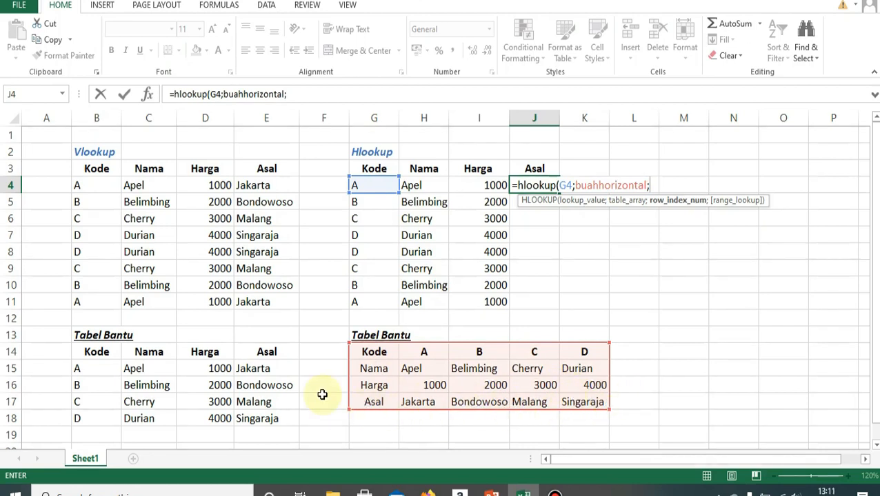
- Complete the HLOOKUP table's Asal formula with row index 4 and range lookup 0, and fill it down to J11
type("4;")
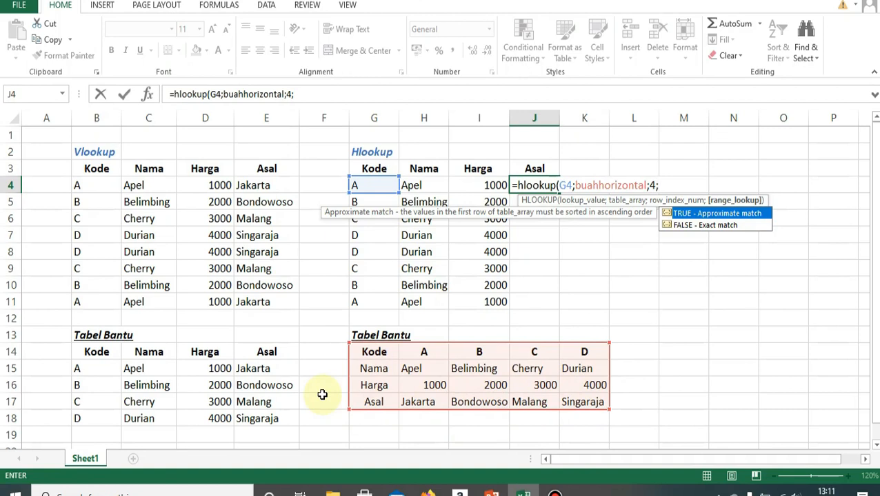
type("0)")
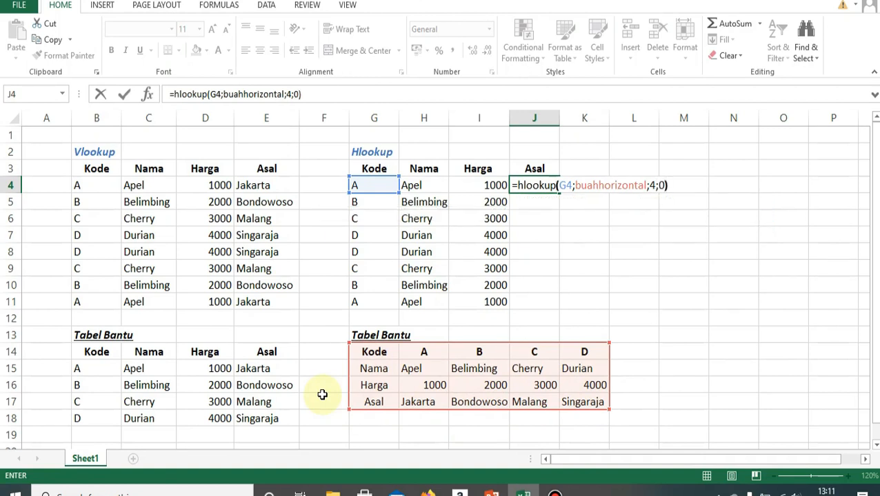
key("Return")
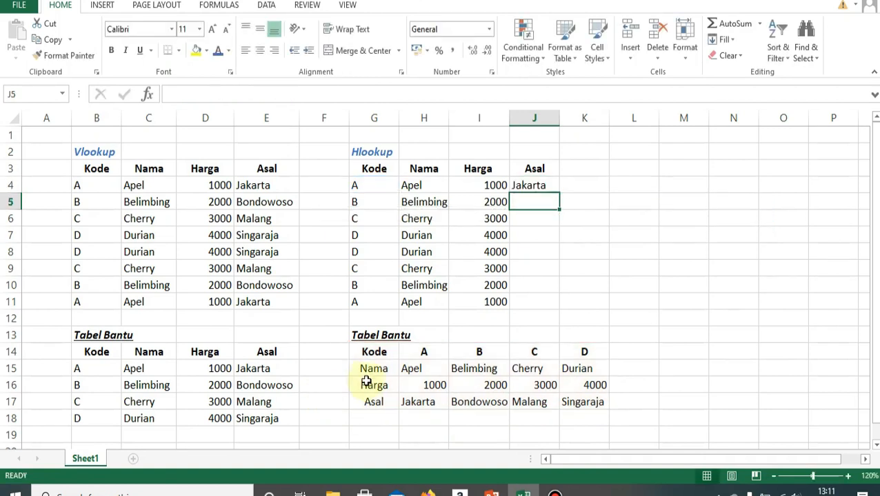
left_click(523, 185)
left_click_drag(561, 194, 535, 314)
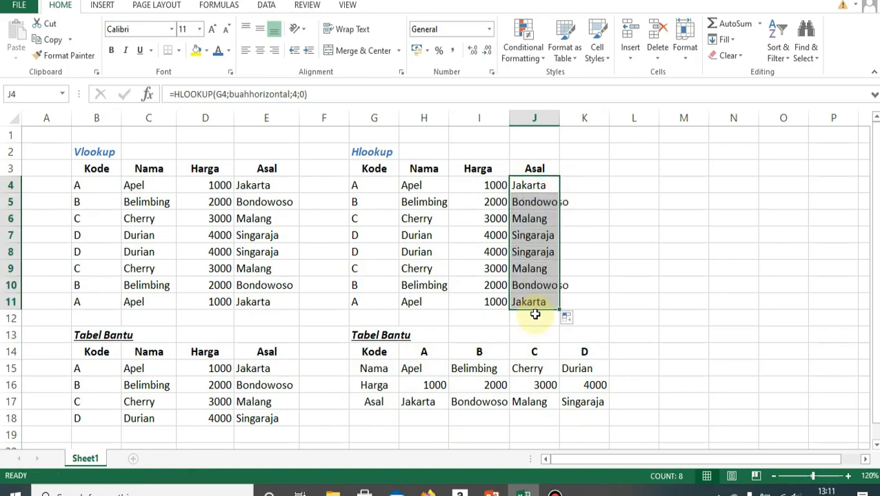
left_click(98, 318)
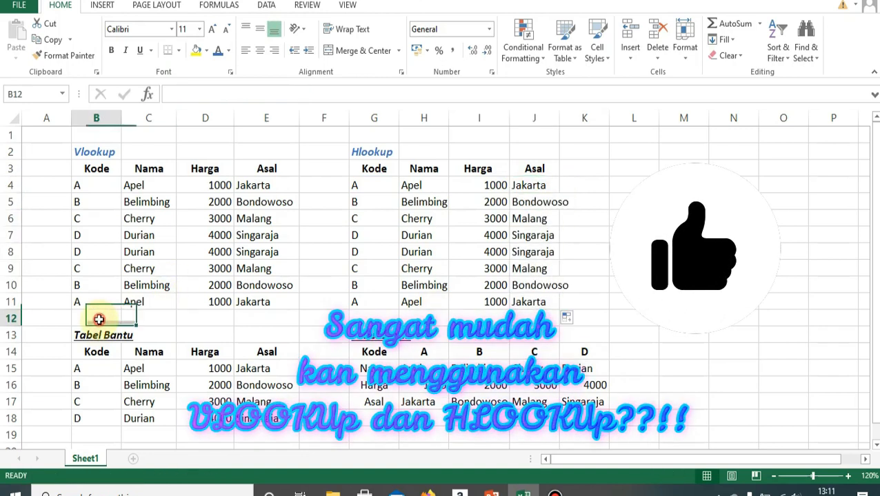